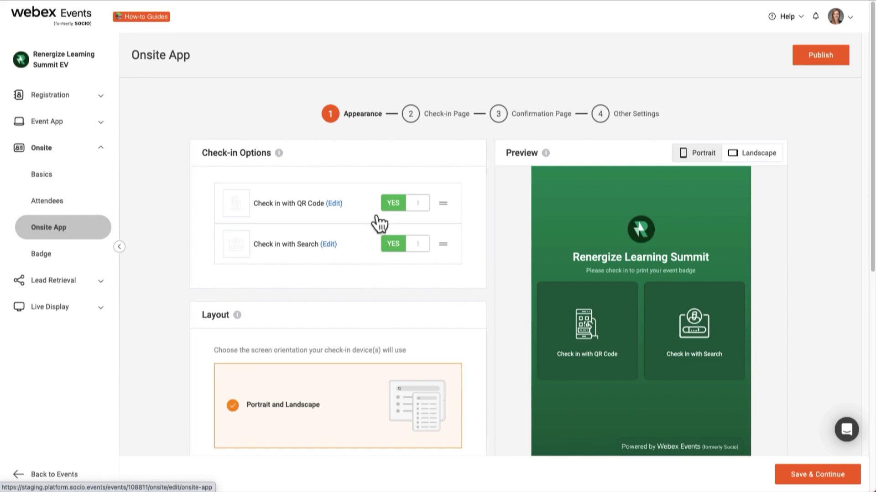
Step: Switch the QR code and search check-in options off and back on
click(394, 206)
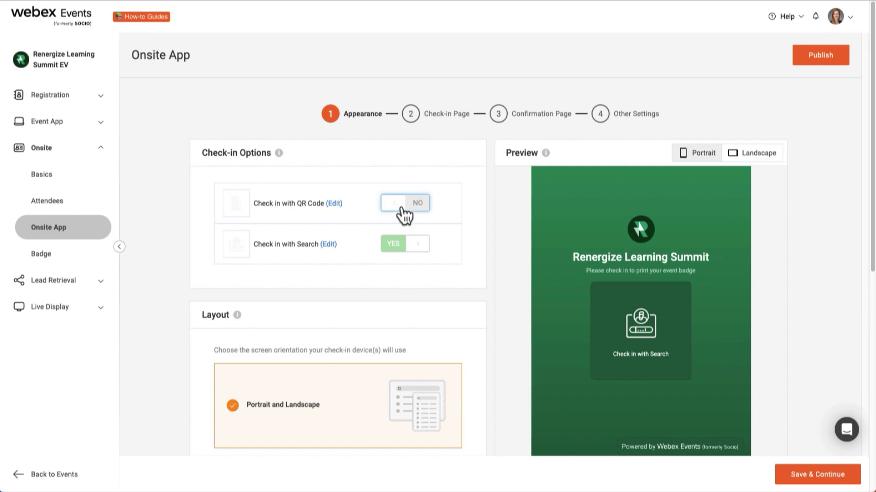
click(400, 208)
click(393, 249)
click(396, 251)
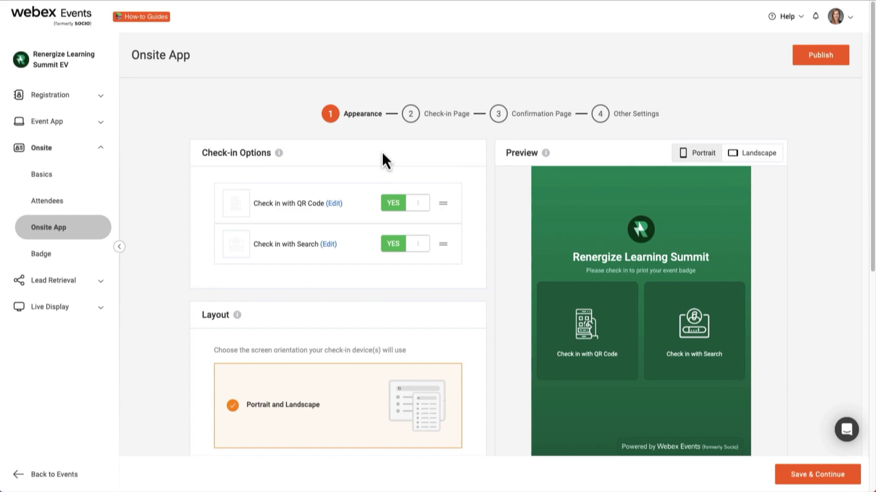
Step: Review the settings of the Check in with QR Code option and close them without saving
click(335, 204)
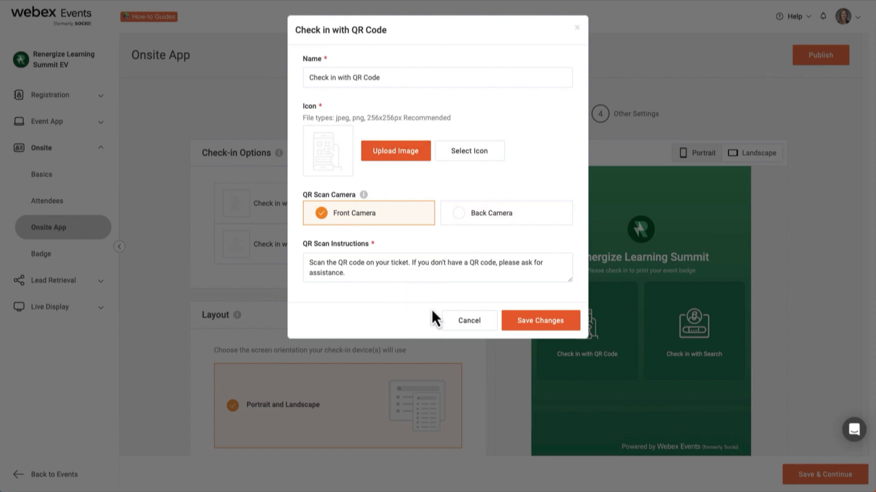
click(468, 322)
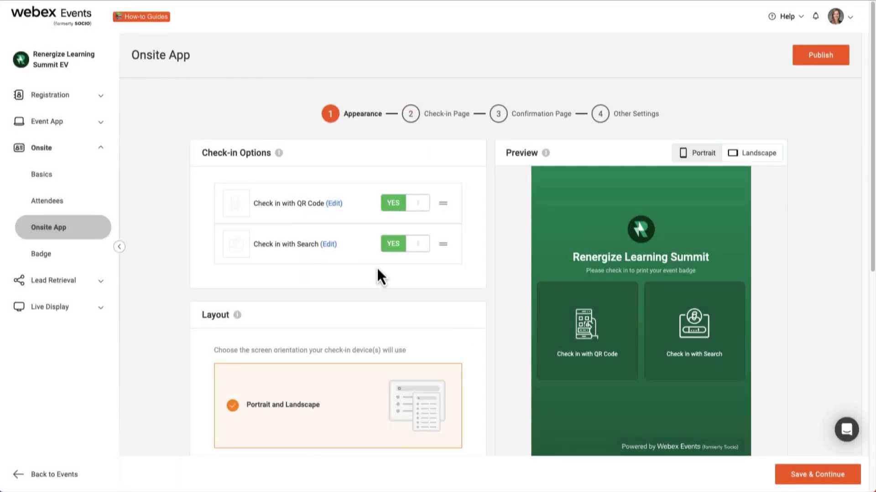
Step: Rename the Check in with Search option to "Locate your information"
click(328, 245)
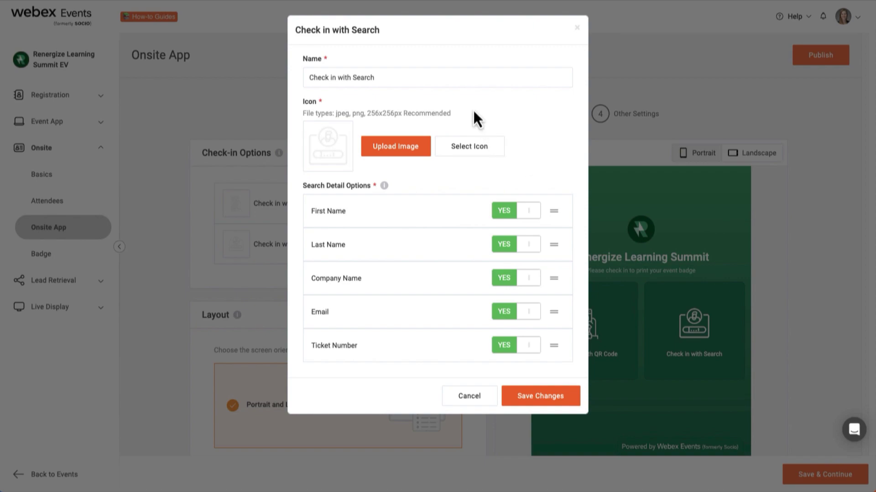
triple_click(420, 81)
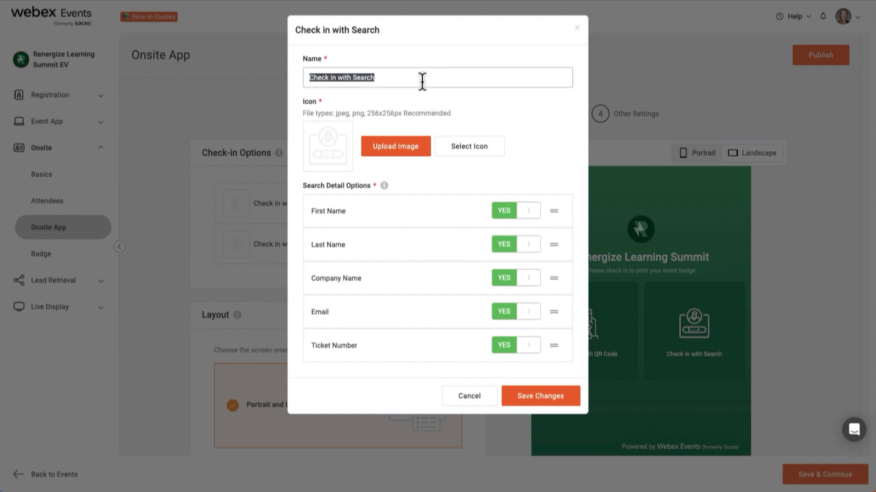
text(Locat)
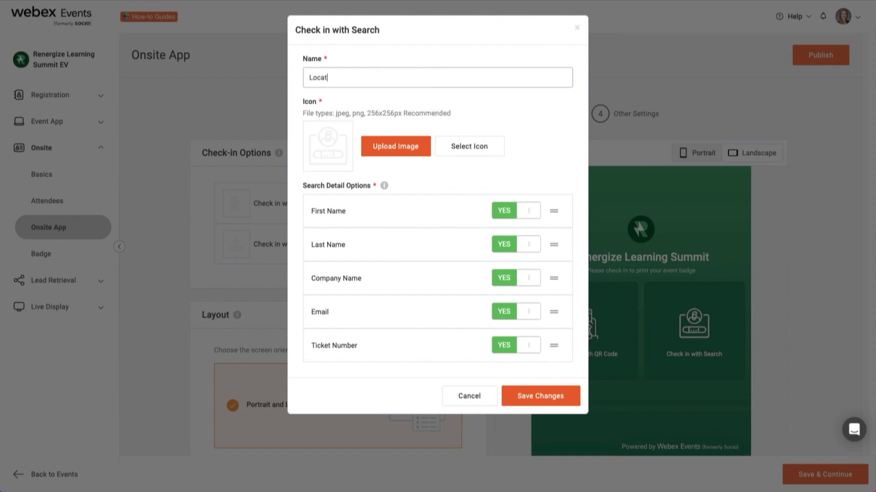
text(e your information)
Step: Find icons with the query "search glass" and use the light blue magnifying glass as the search check-in option's icon
click(384, 151)
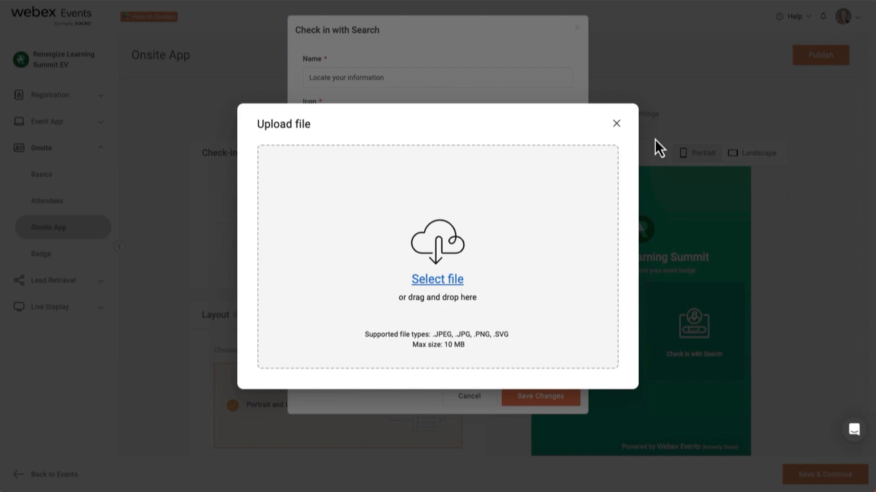
click(618, 124)
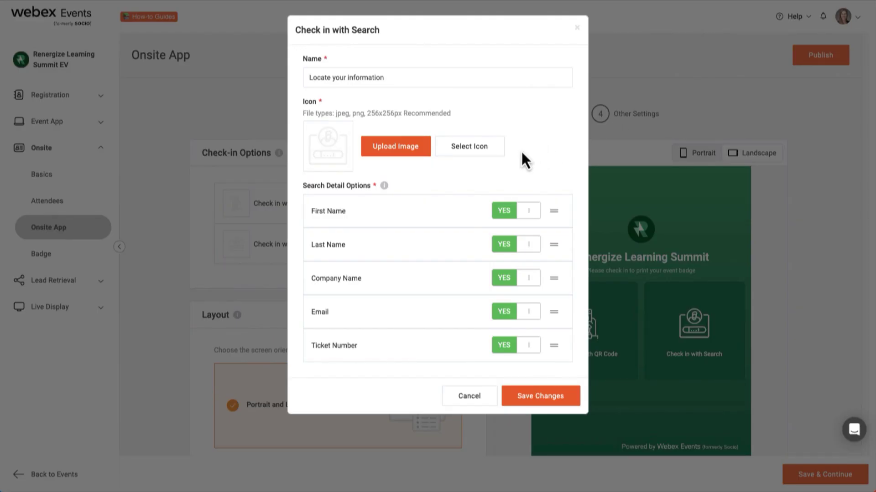
click(478, 151)
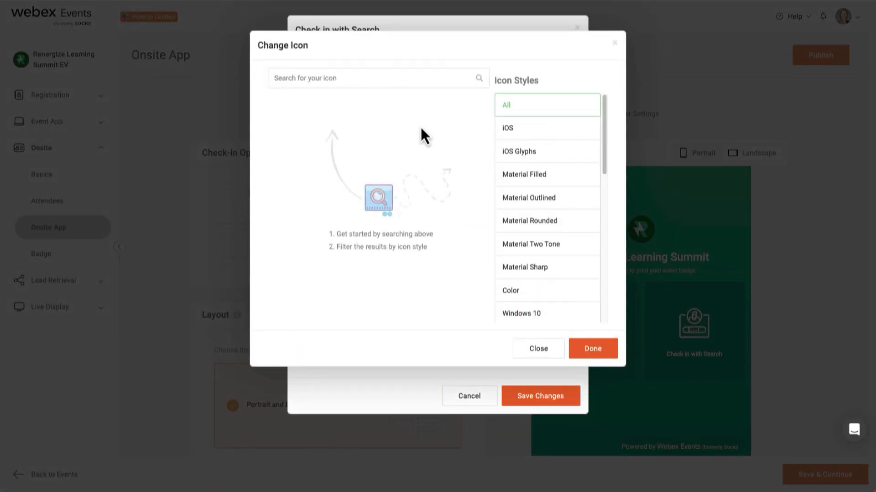
click(370, 78)
text(search glass)
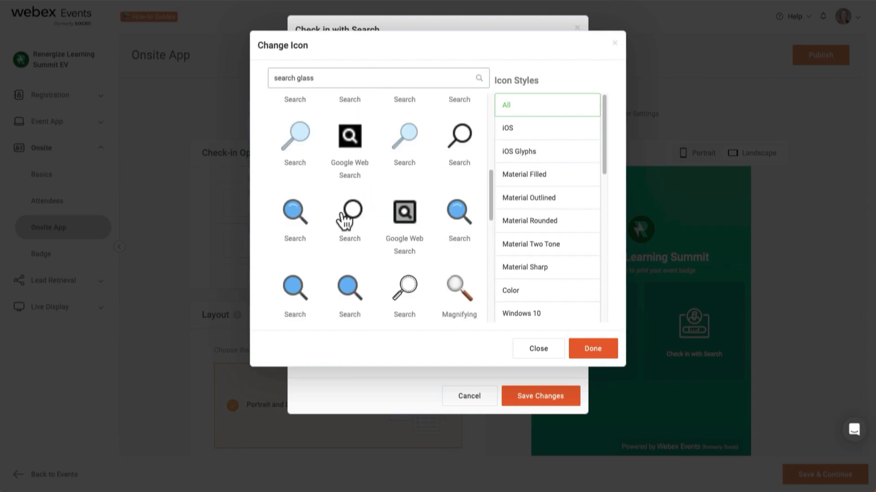
click(296, 145)
click(588, 351)
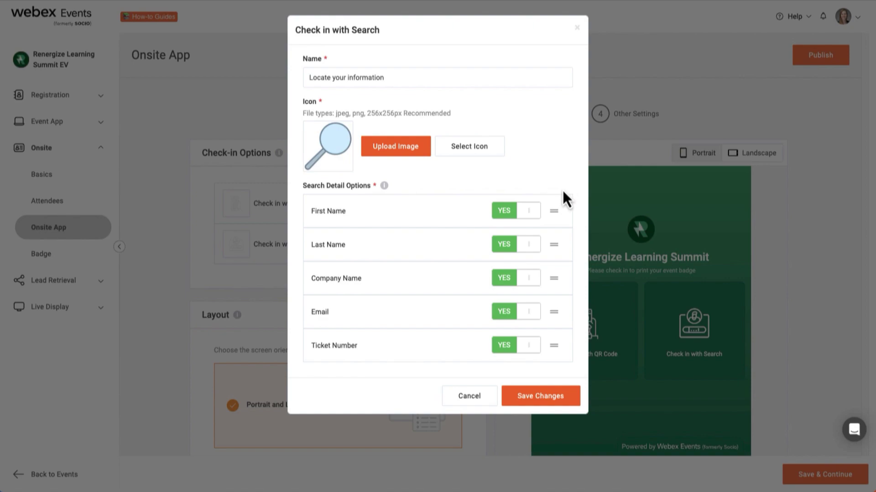
Step: Switch the First Name, Last Name and Company Name search details off and back on
click(509, 212)
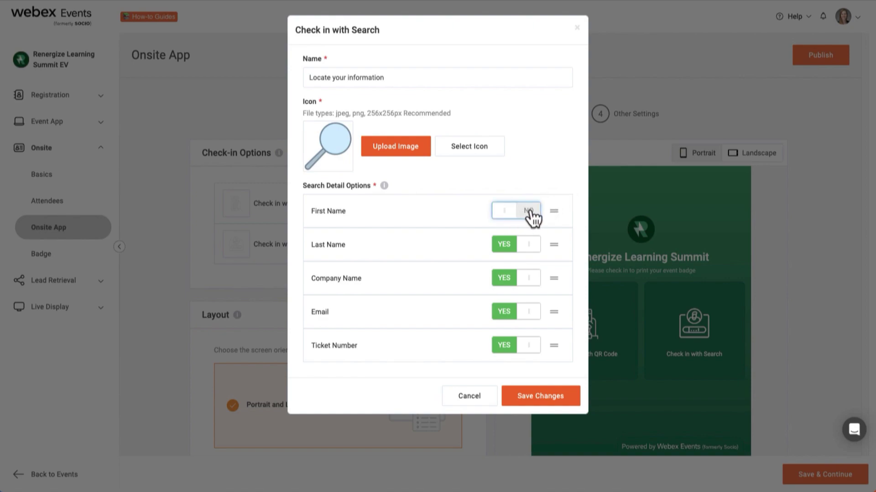
click(530, 214)
click(508, 247)
click(530, 254)
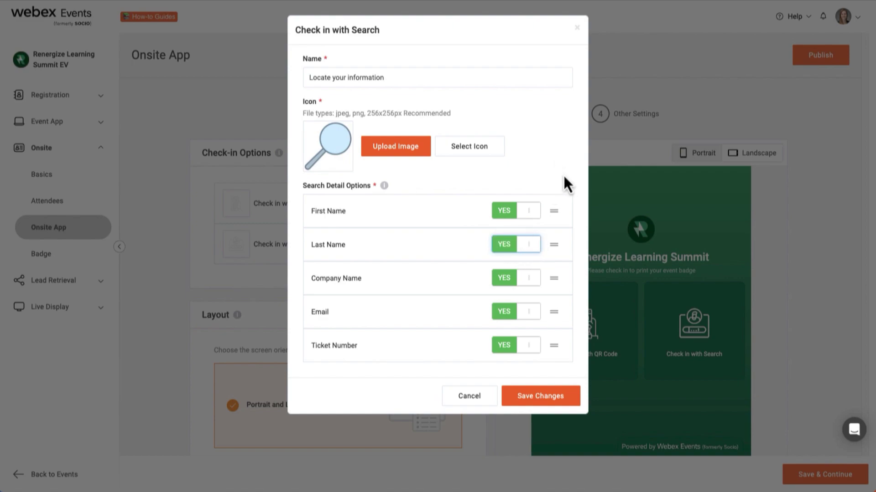
click(522, 280)
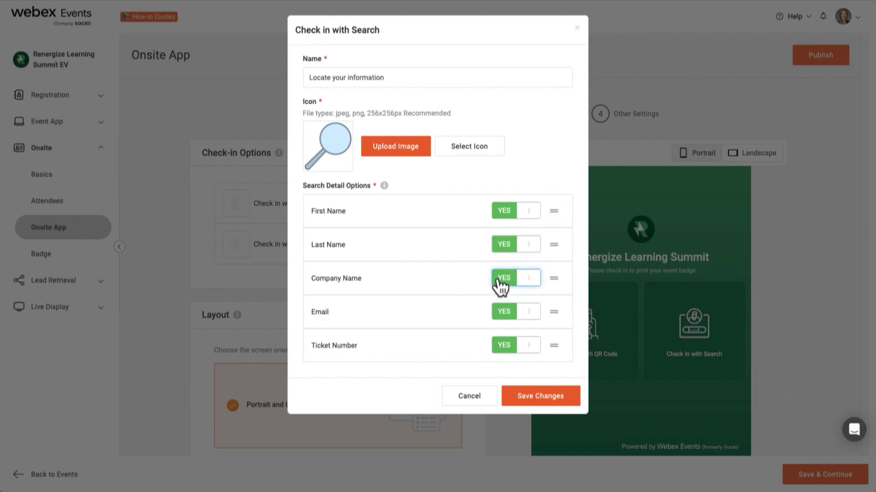
click(501, 280)
click(504, 247)
click(506, 213)
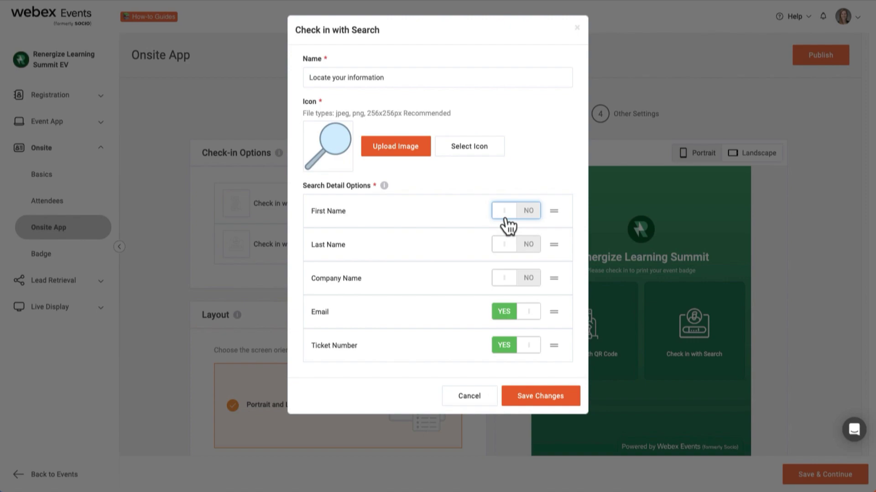
click(527, 246)
click(528, 214)
click(528, 281)
Step: Move First Name below Last Name in the search detail options and save the changes
drag(556, 221, 555, 254)
click(554, 278)
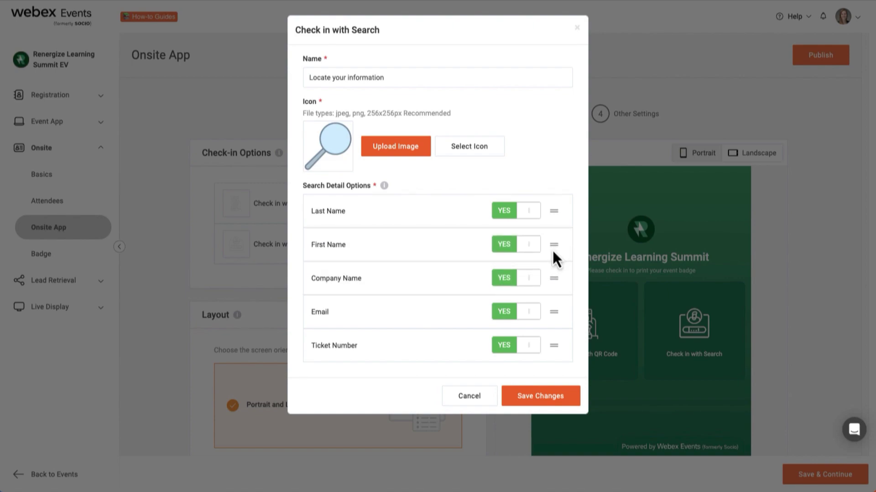
click(549, 396)
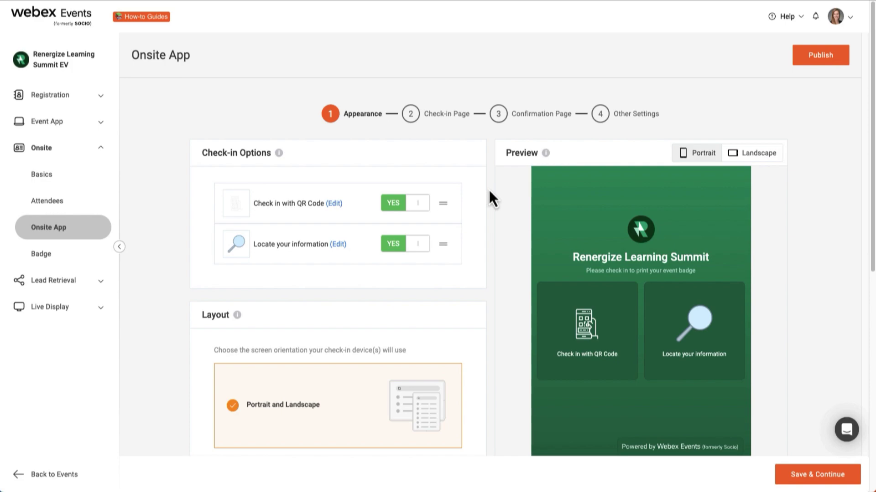
Step: Examine the layout orientation choices and compare the check-in screen's landscape and portrait previews
scroll(489, 191, down, 5)
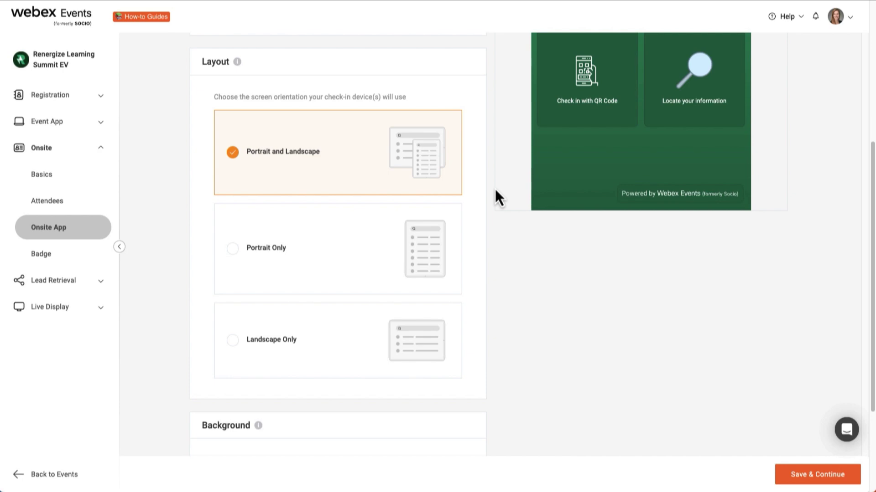
scroll(497, 201, up, 1)
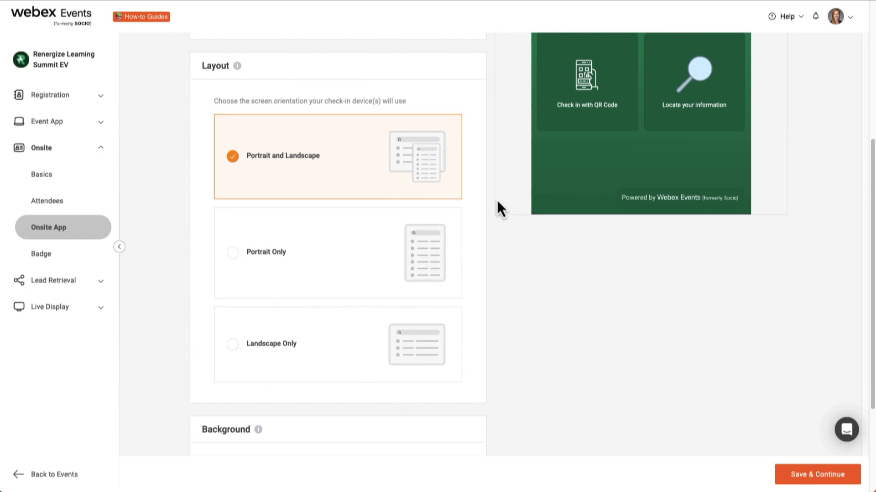
scroll(497, 201, up, 4)
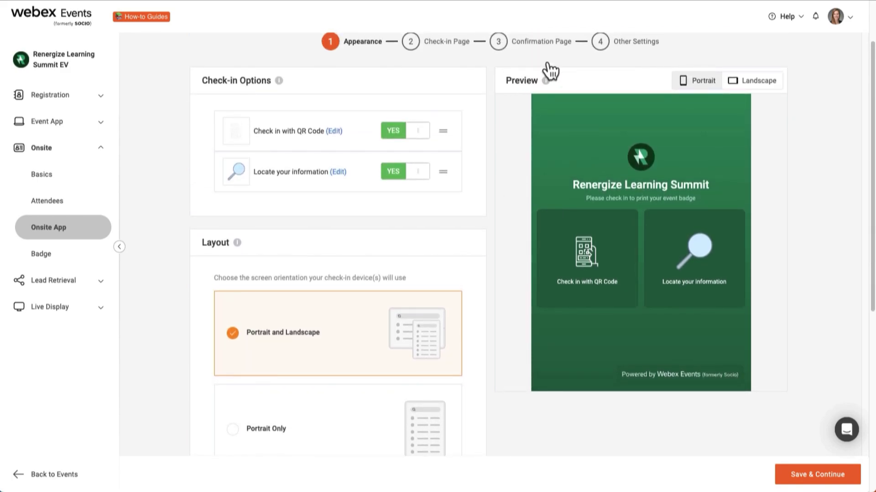
click(748, 87)
click(691, 84)
Step: Switch the background to an image to view its settings, and return to the background color option
scroll(492, 145, down, 7)
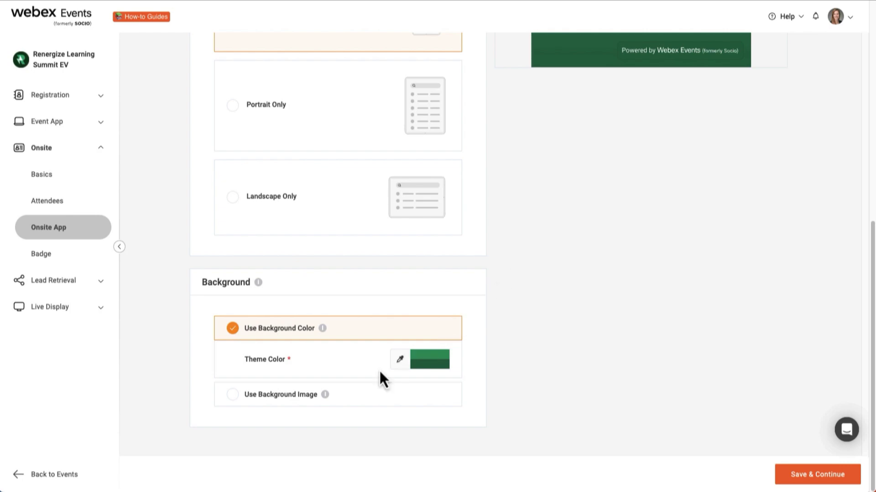
click(234, 400)
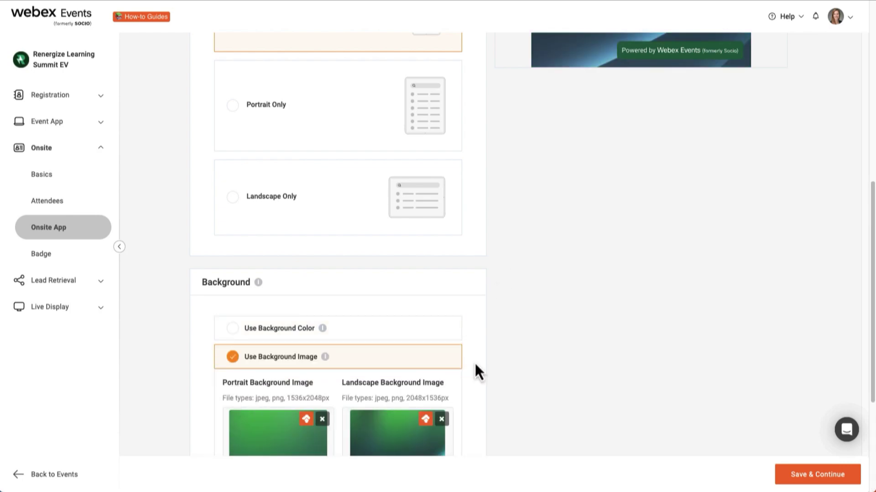
scroll(520, 344, down, 4)
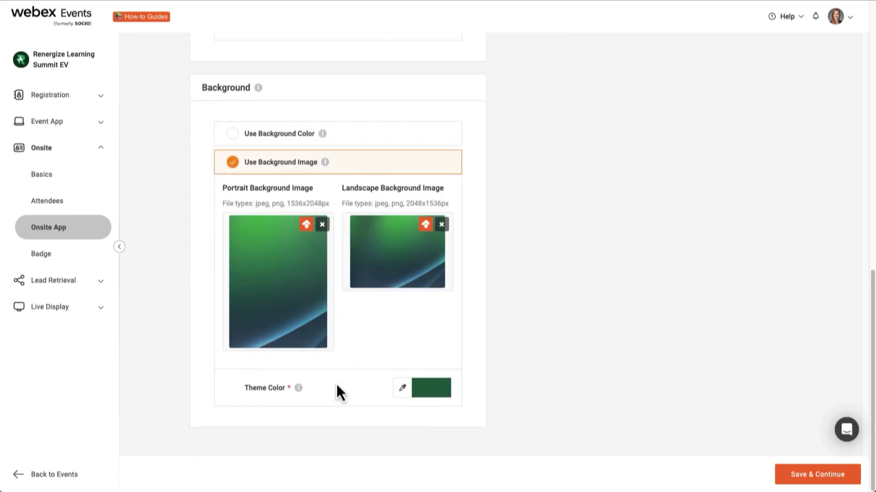
click(233, 137)
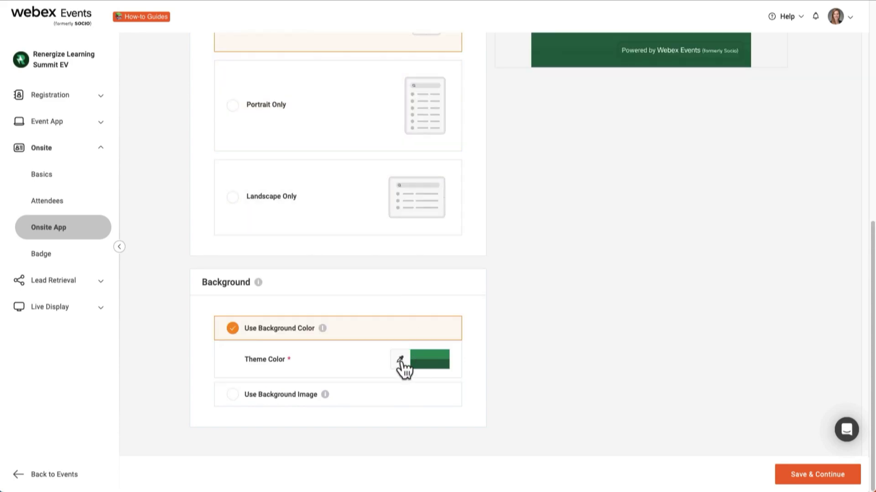
Step: Adjust the background's theme color to a slightly darker green and check it in the preview
click(401, 360)
scroll(448, 381, down, 1)
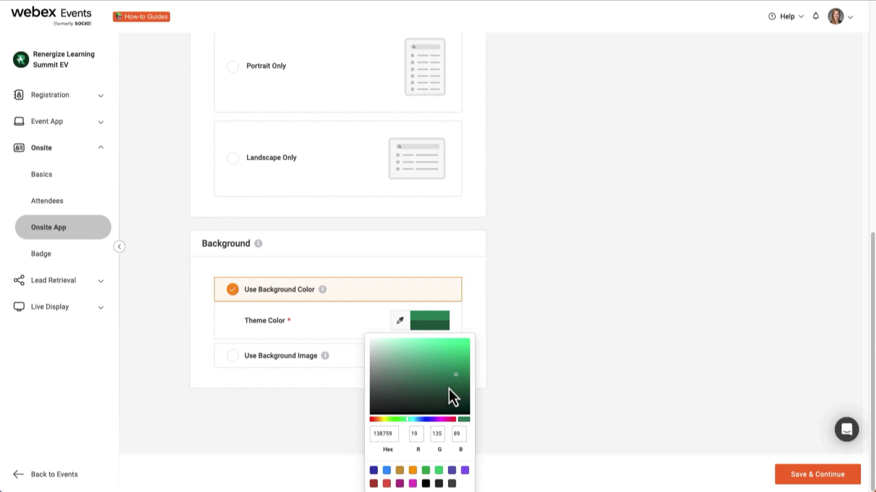
click(465, 325)
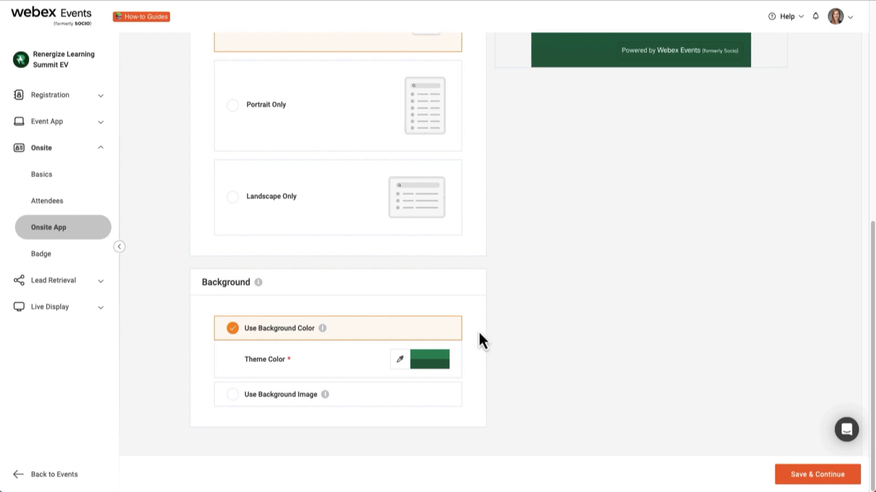
scroll(475, 323, up, 5)
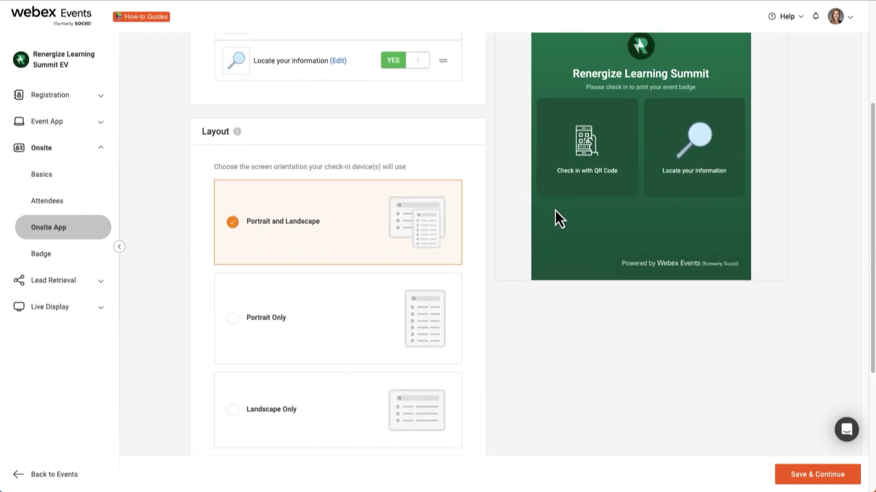
scroll(510, 267, down, 5)
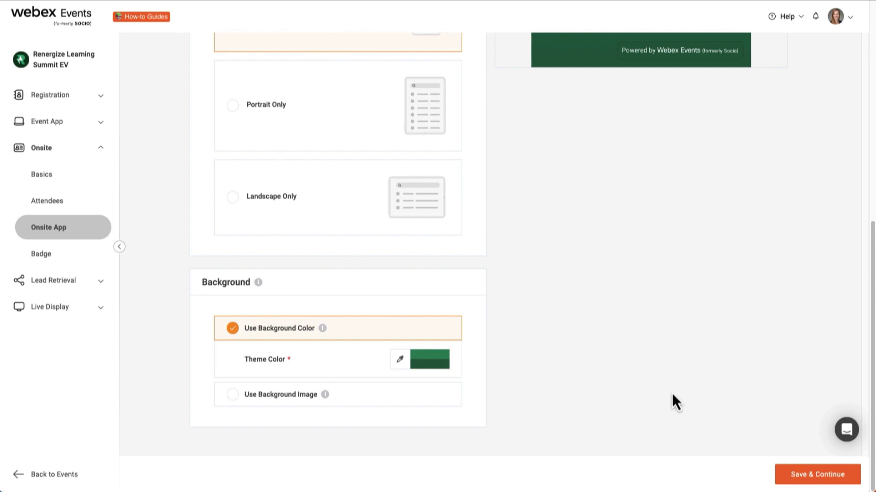
Step: Save the appearance settings, continue to the Check-in Page settings and review them down to the badge fields
click(780, 482)
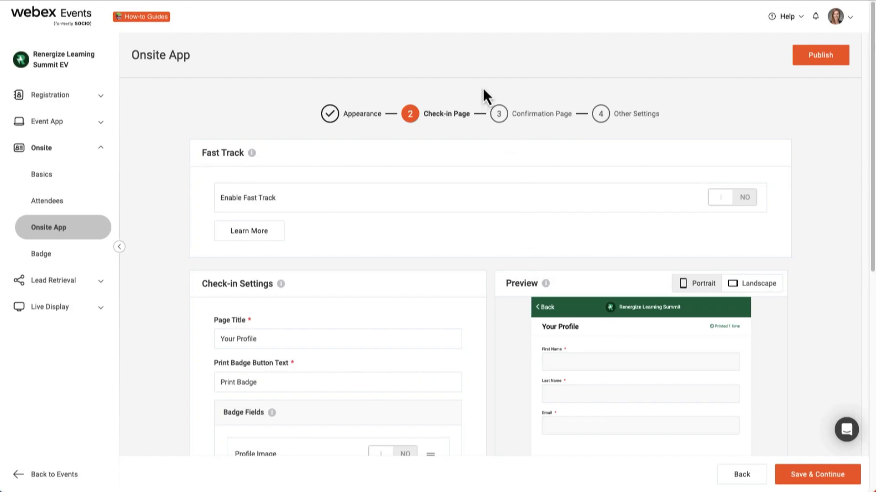
scroll(479, 178, down, 1)
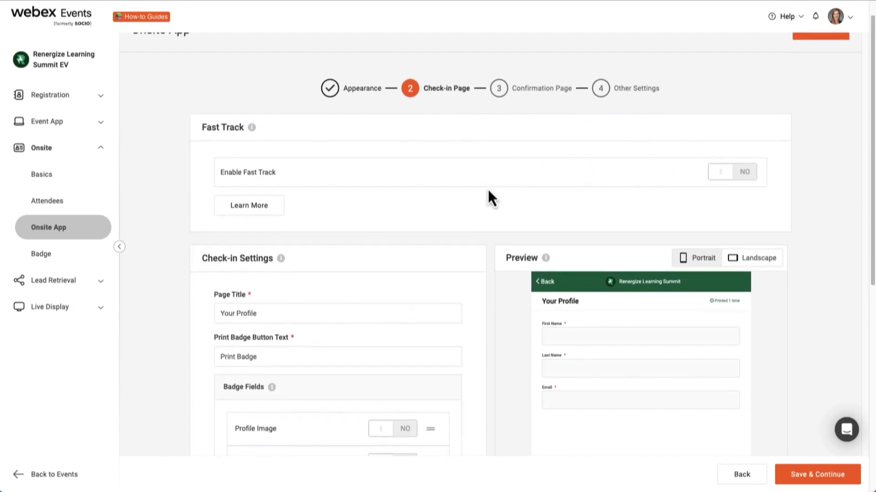
scroll(488, 188, down, 2)
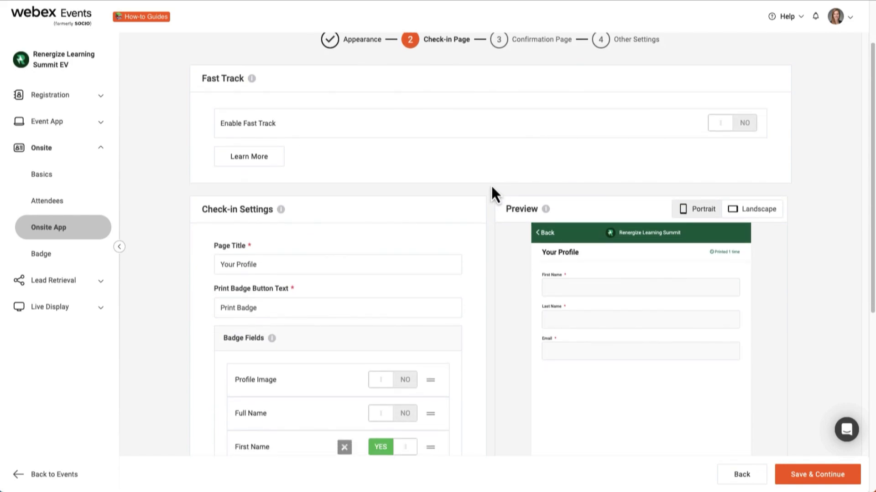
scroll(491, 186, down, 4)
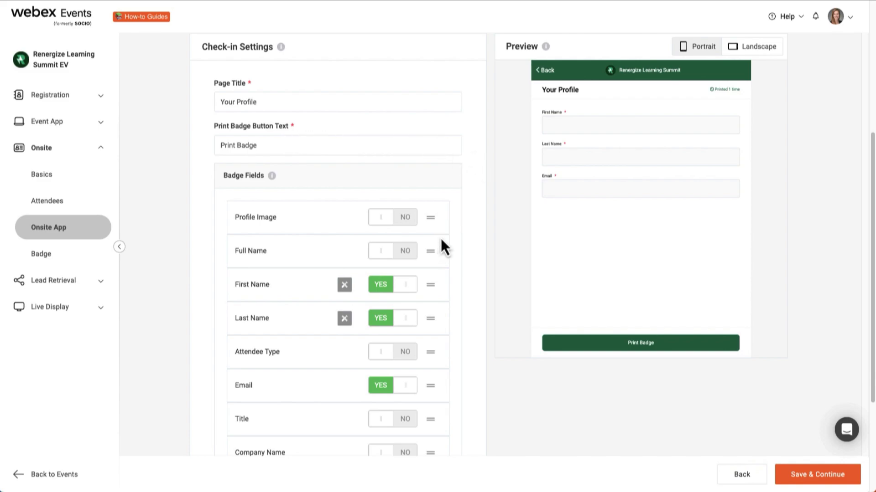
Step: Switch the Profile Image badge field on and back off
click(395, 223)
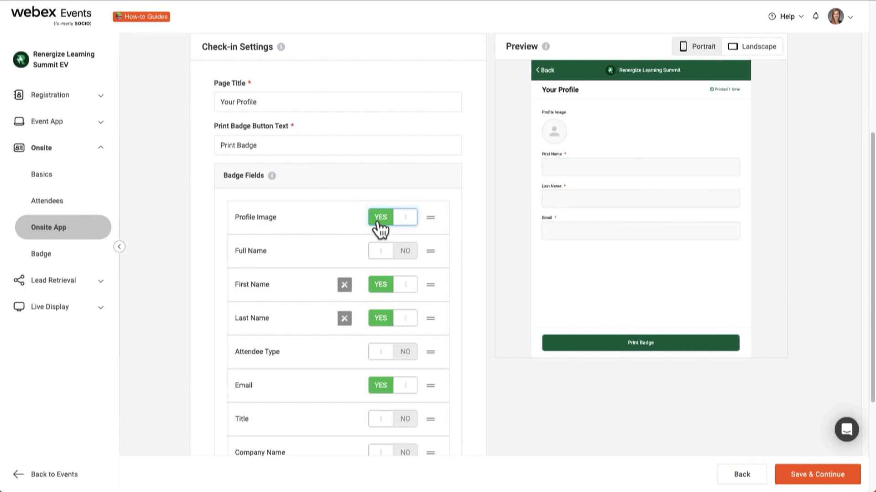
click(378, 219)
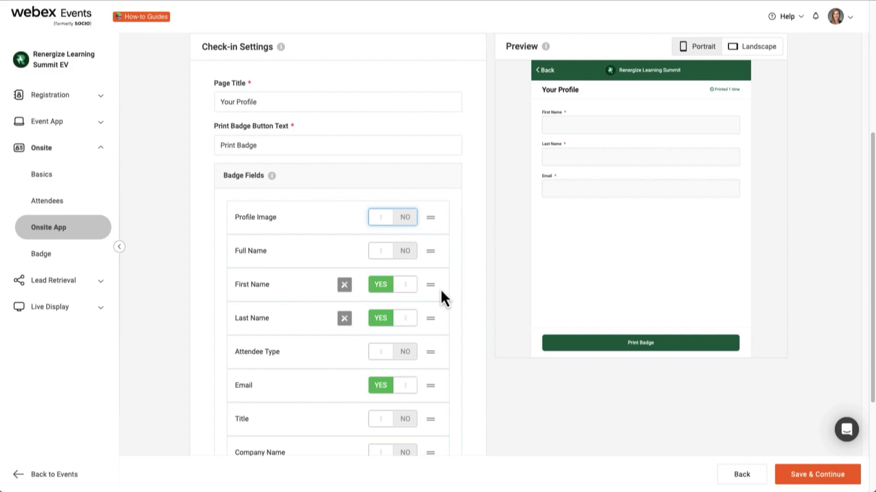
Step: Make the First Name badge field editable for attendees and switch it back to non-editable
click(345, 288)
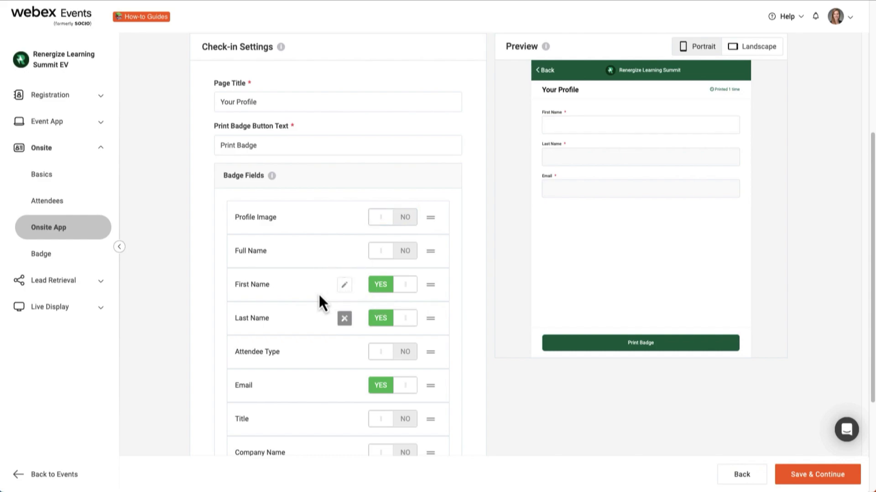
click(345, 292)
Step: Make the Last Name badge field editable on the check-in page
scroll(456, 295, down, 2)
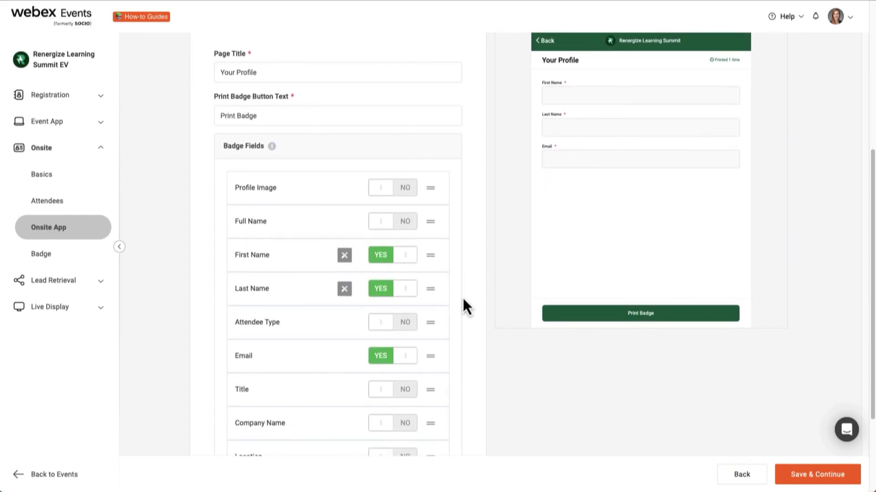
scroll(465, 297, down, 1)
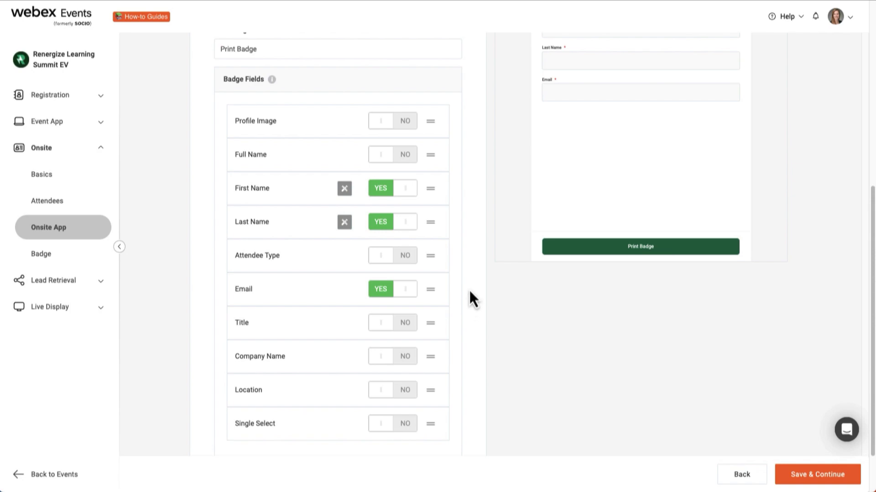
click(345, 227)
Step: Switch Fast Track on to see its effect on the check-in page settings, and switch it back off
scroll(458, 233, up, 5)
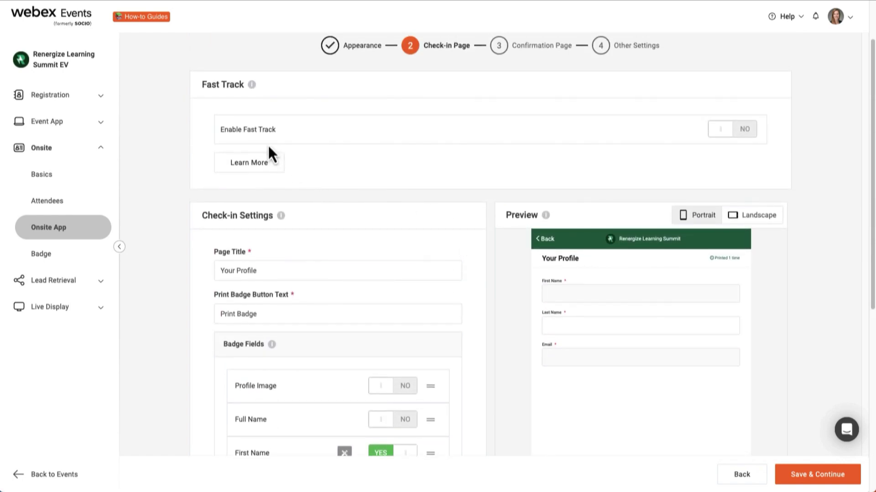
click(721, 133)
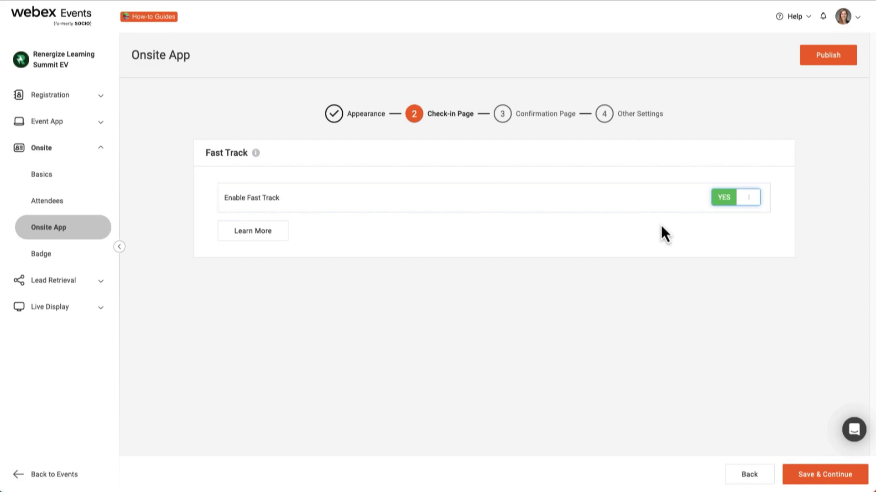
click(725, 201)
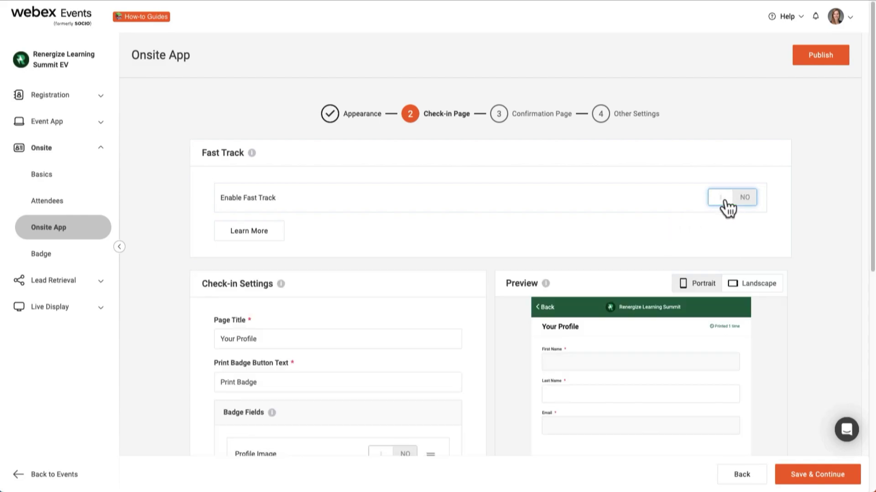
Step: Save the check-in page settings, and on the Confirmation Page remove and reinsert the Printer Location variable in the title
click(795, 485)
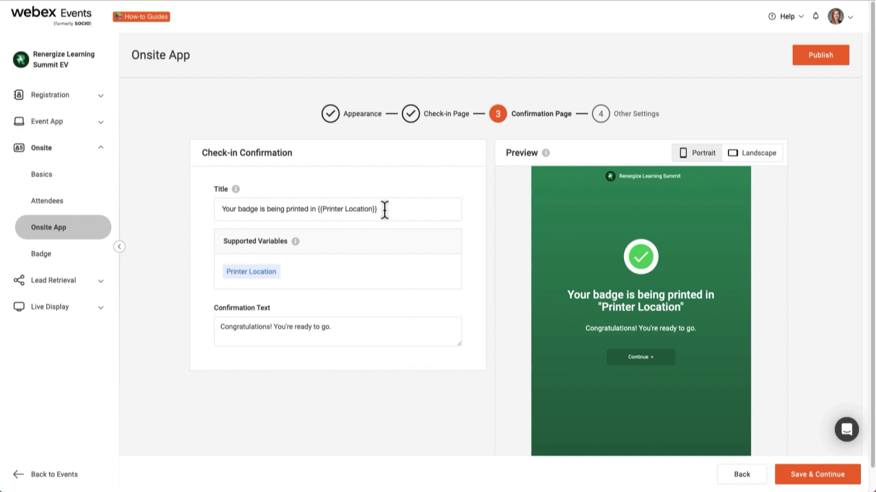
drag(384, 210, 318, 212)
key(BackSpace)
click(255, 275)
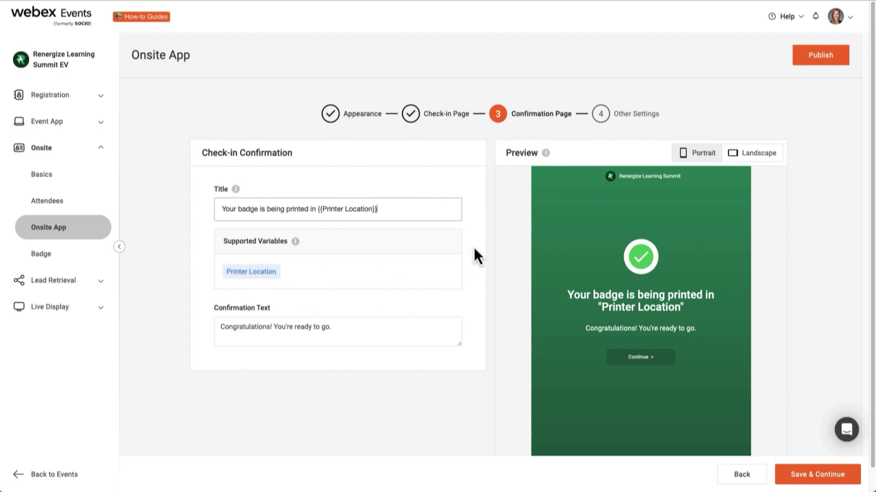
Step: Save the confirmation page, continue to Other Settings and review the settings unlock password and the timeout settings
click(799, 476)
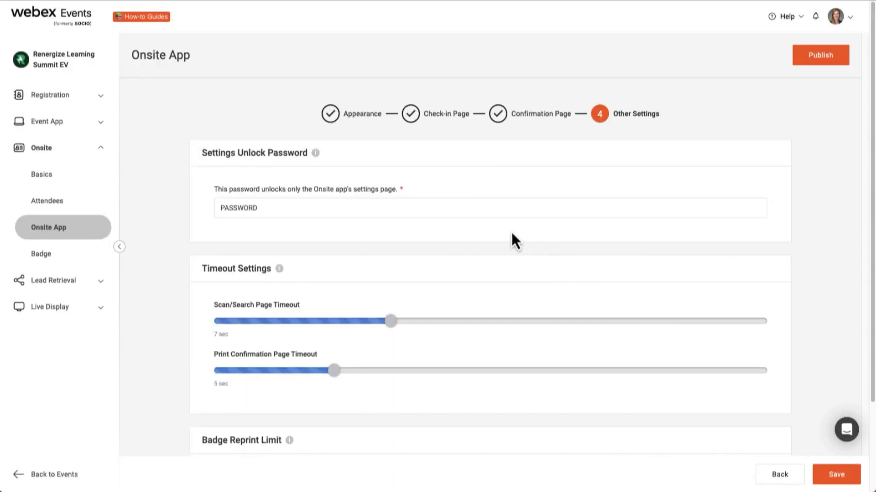
scroll(732, 155, down, 1)
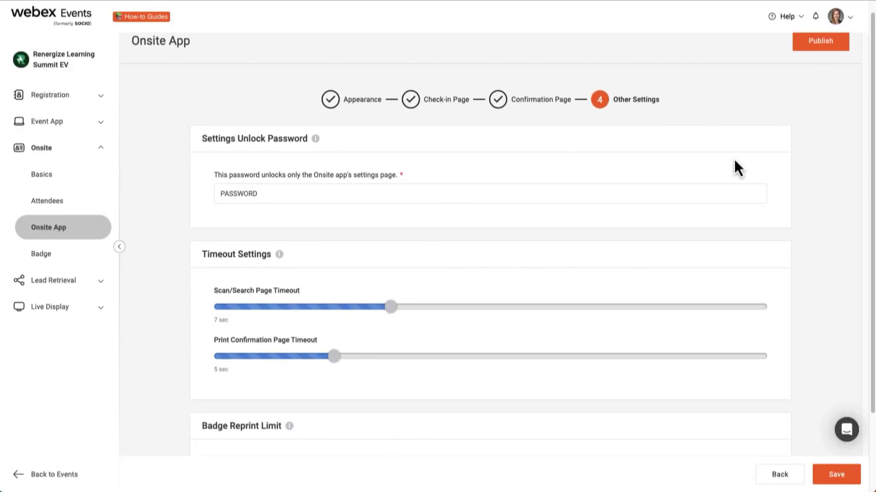
scroll(734, 160, down, 1)
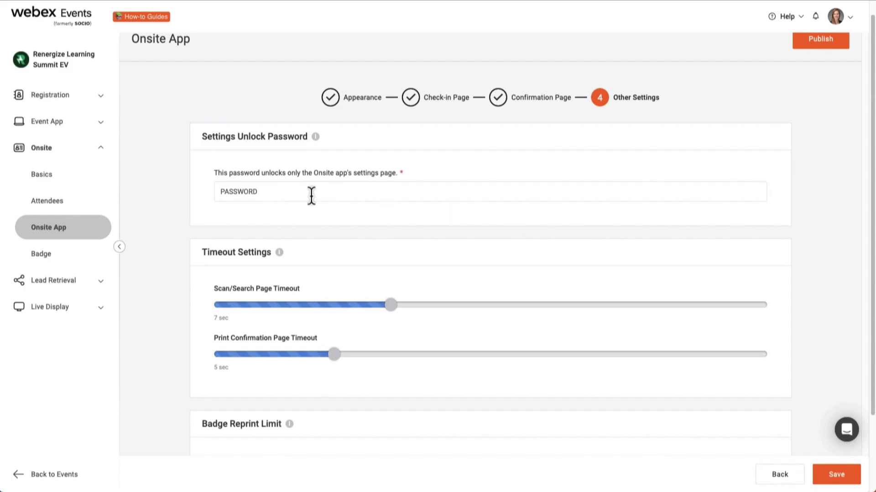
drag(259, 191, 219, 192)
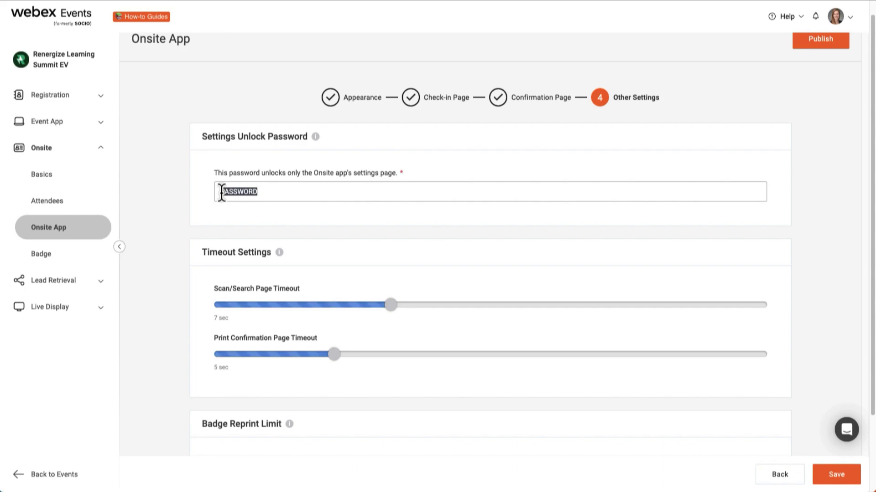
click(311, 163)
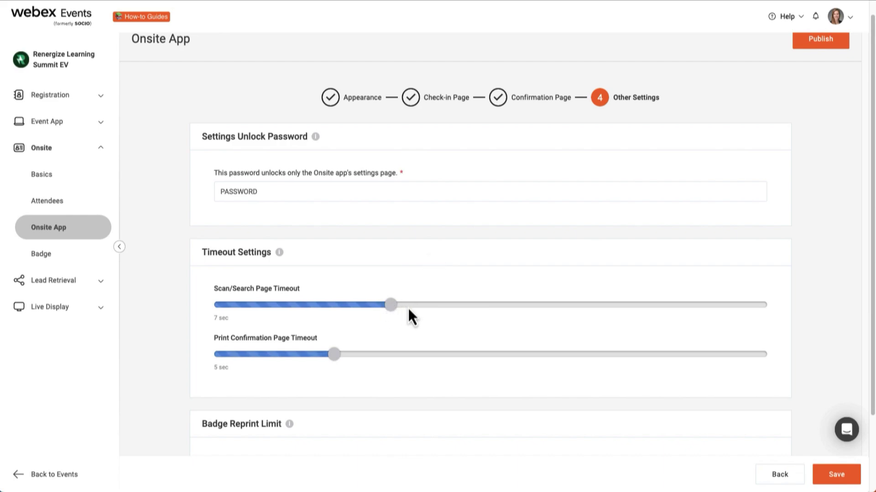
click(392, 307)
Step: Set the badge reprint limit to 7 and save the Other Settings
scroll(514, 267, down, 2)
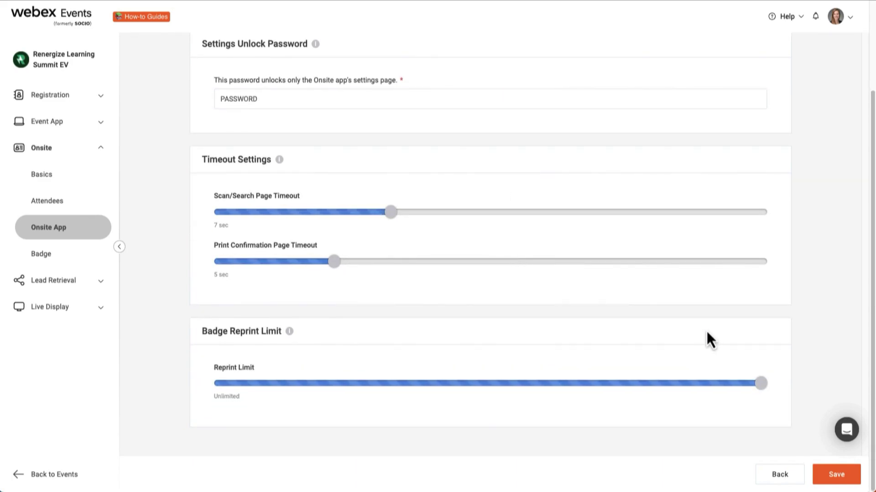
drag(759, 384, 379, 391)
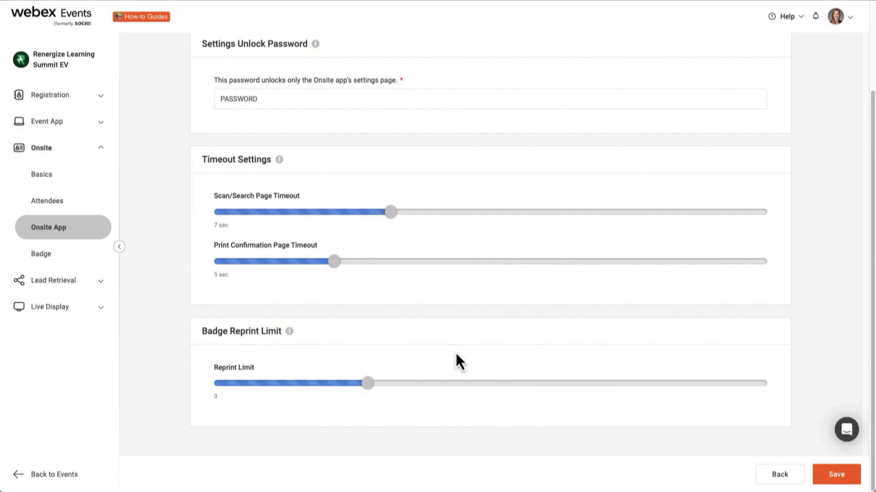
drag(369, 387, 560, 389)
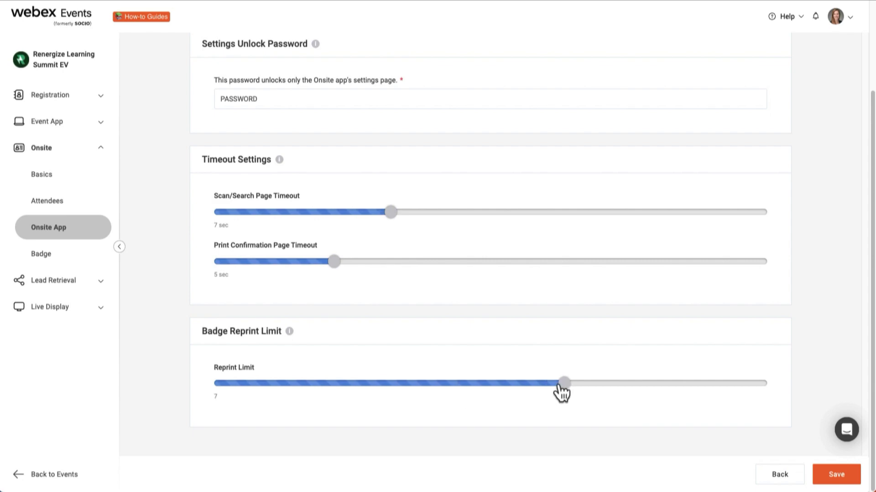
click(838, 476)
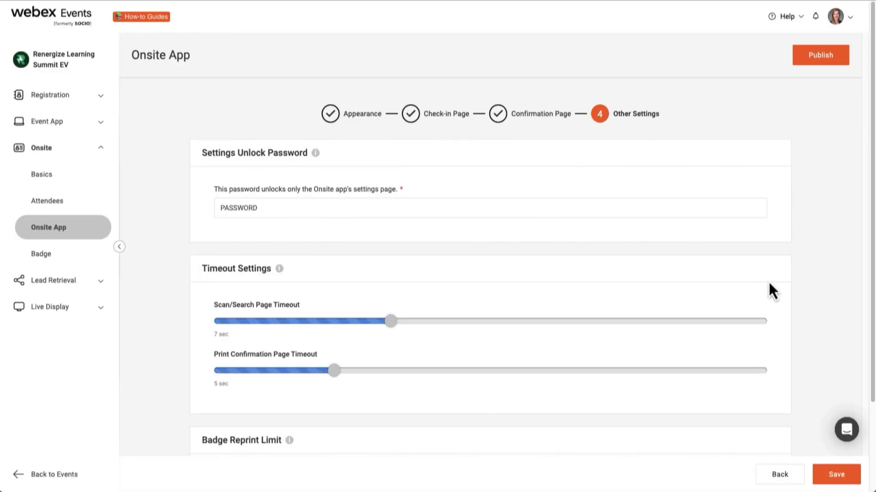